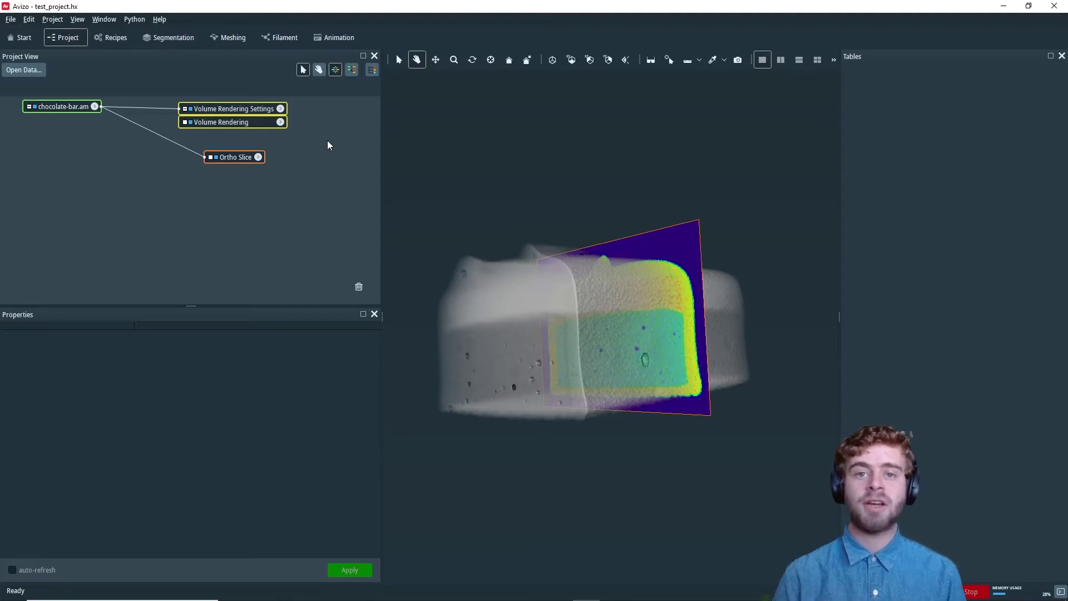
Step: Open the colormap editor for the Volume Rendering, reveal its color key controls, enlarge it, and keep chocolate-bar.am as the histogram data
{"action": "left_click_drag", "start_coordinate": [534, 398], "coordinate": [543, 403]}
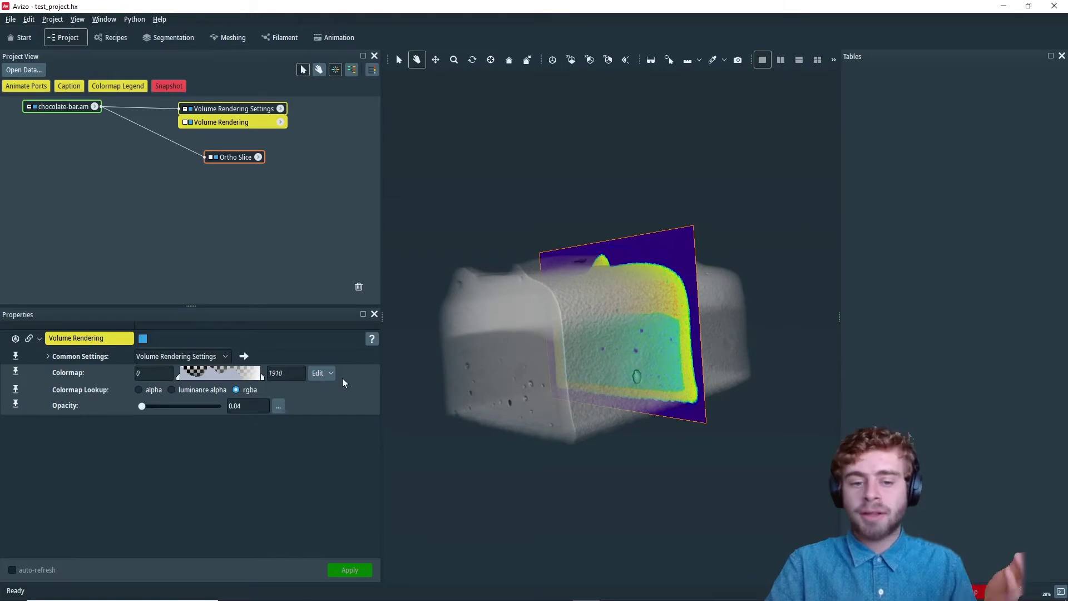
{"action": "left_click", "coordinate": [325, 372]}
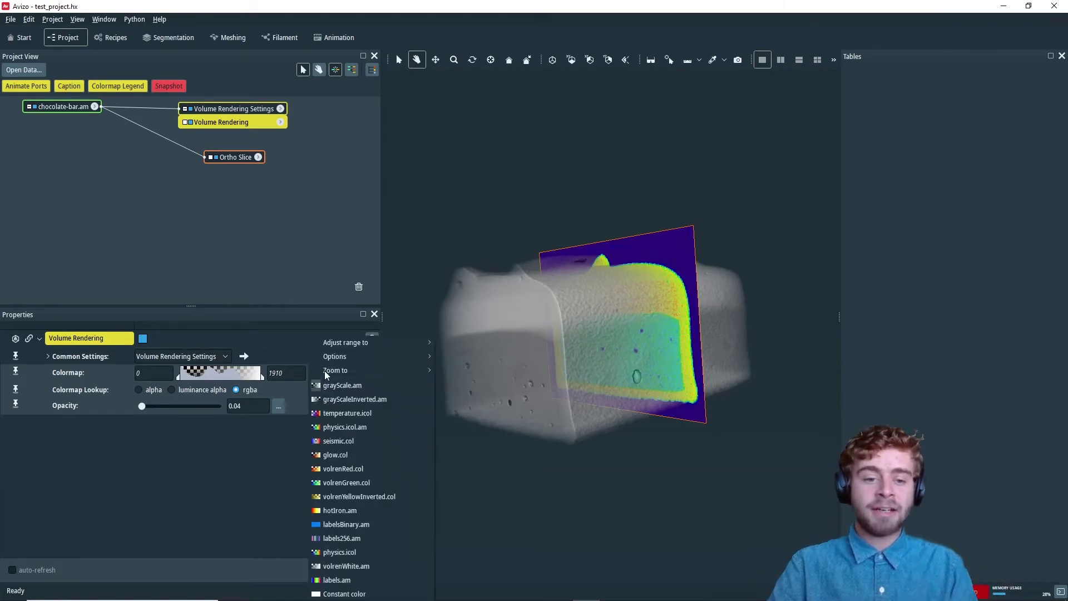
{"action": "mouse_move", "coordinate": [352, 367]}
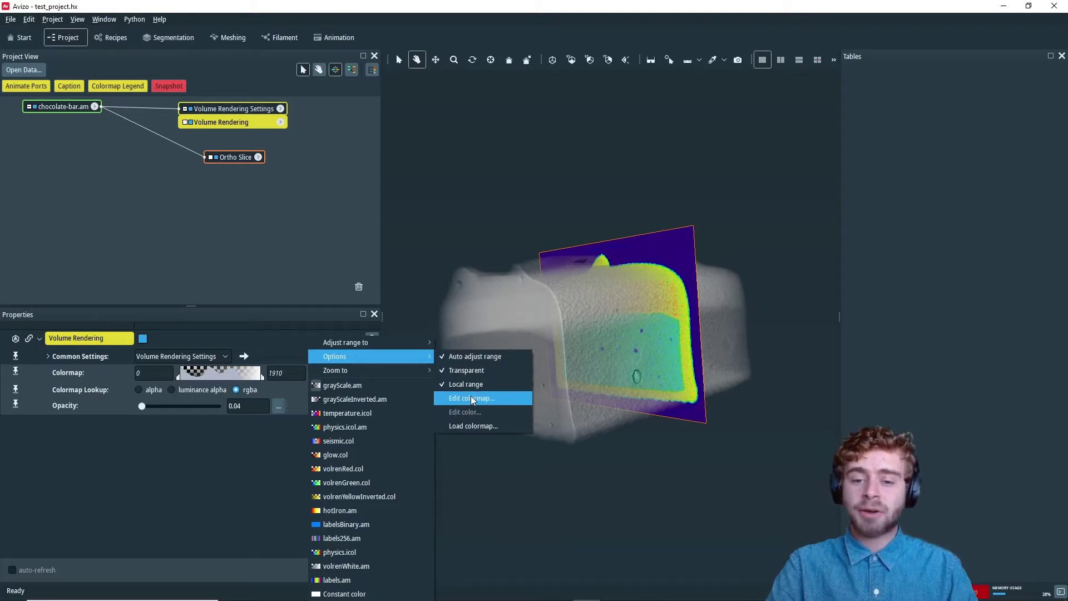
{"action": "left_click", "coordinate": [471, 397]}
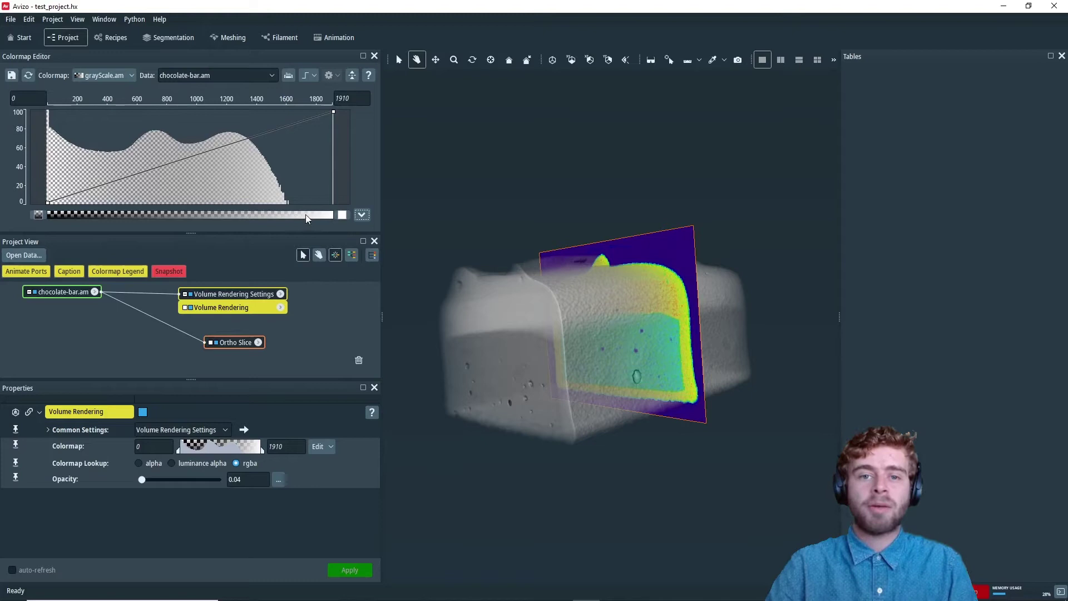
{"action": "left_click", "coordinate": [362, 215]}
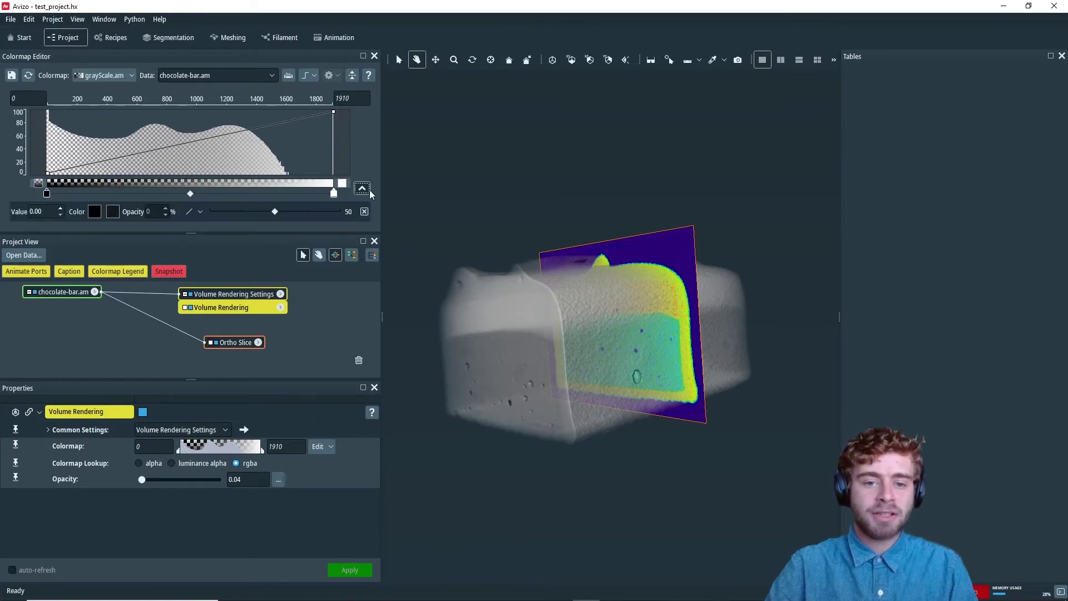
{"action": "left_click_drag", "start_coordinate": [197, 232], "coordinate": [197, 291]}
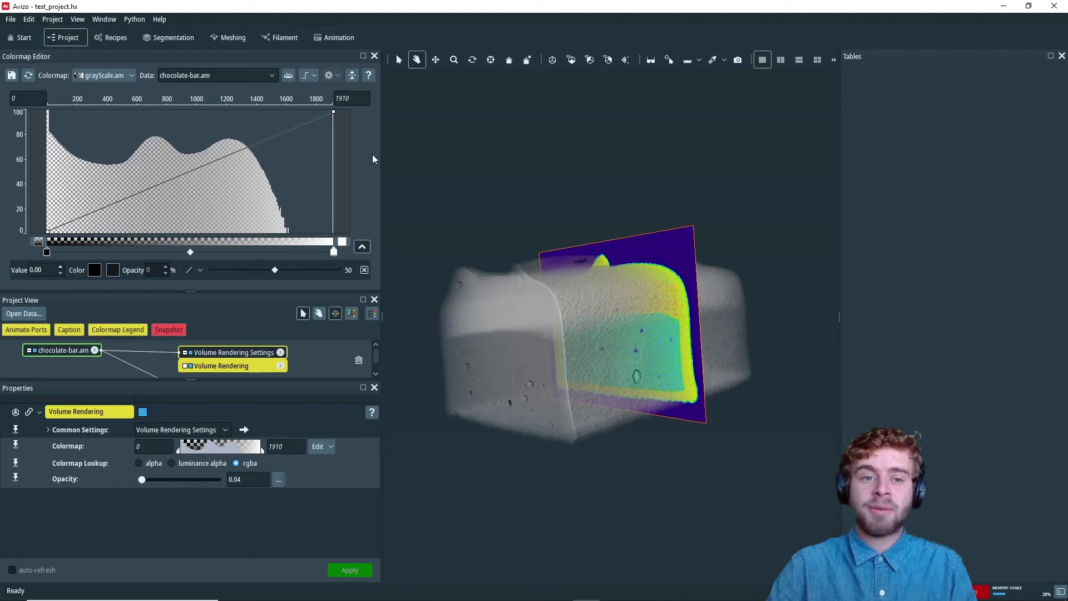
{"action": "left_click", "coordinate": [226, 73]}
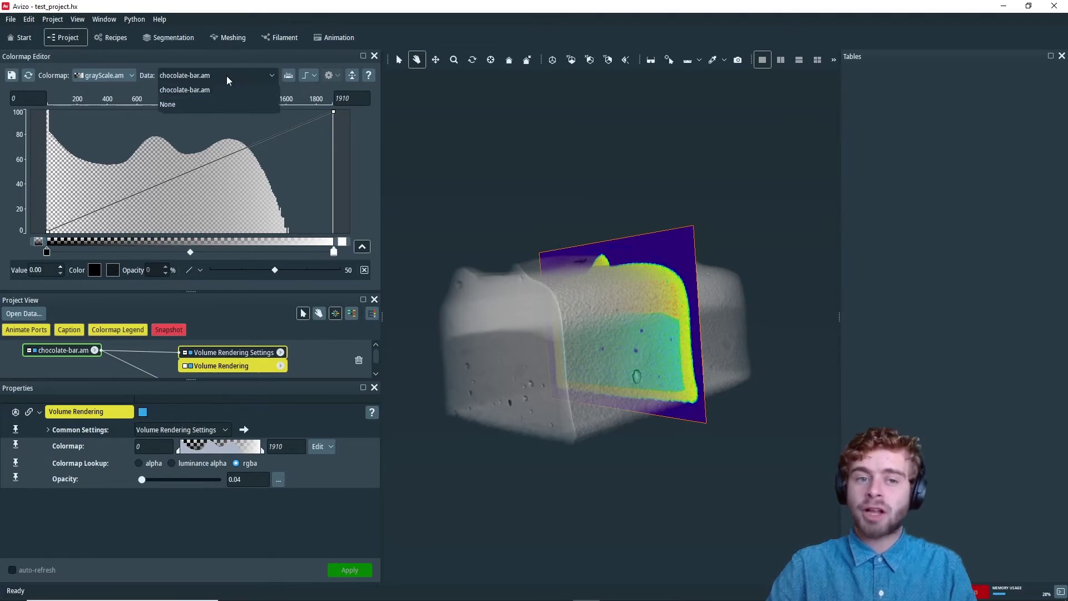
{"action": "left_click", "coordinate": [244, 76]}
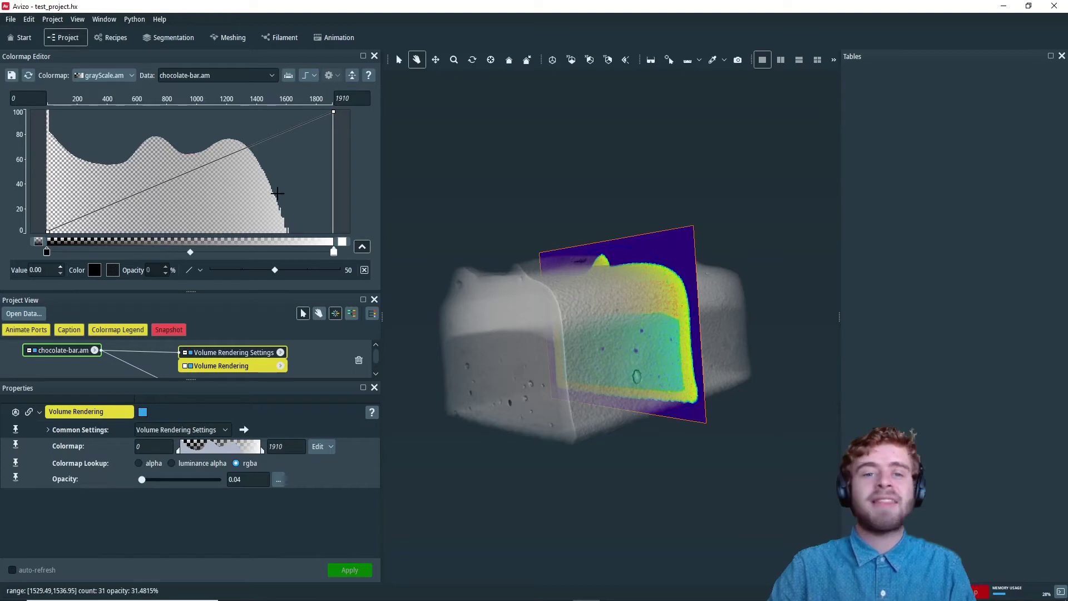
Step: Lower the last opacity key to about 49% and add an opacity key at about 488 with 37% opacity
{"action": "left_click", "coordinate": [333, 112]}
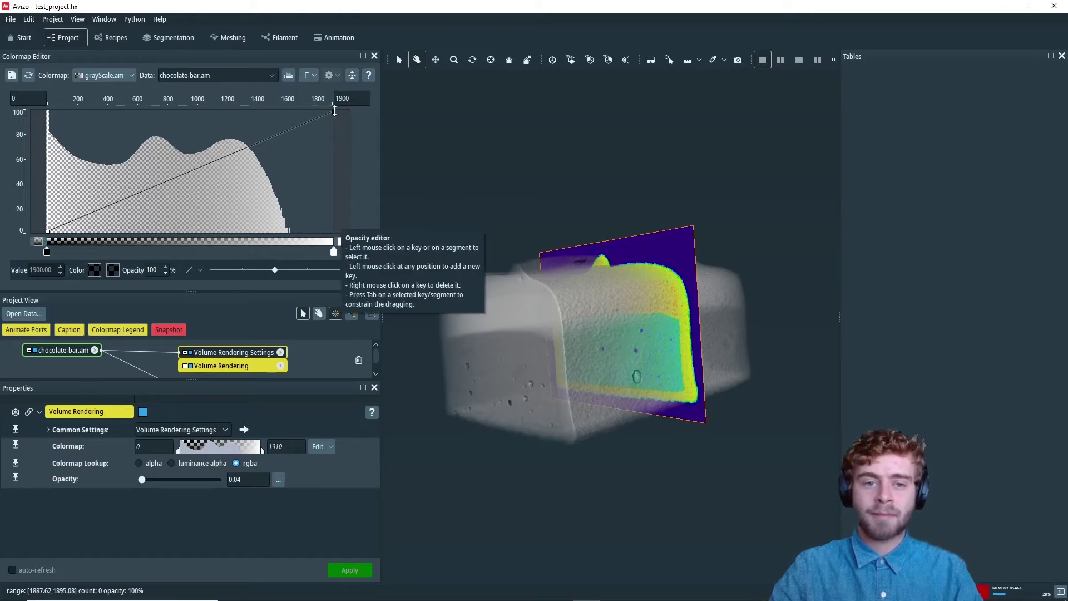
{"action": "left_click_drag", "start_coordinate": [334, 111], "coordinate": [333, 172]}
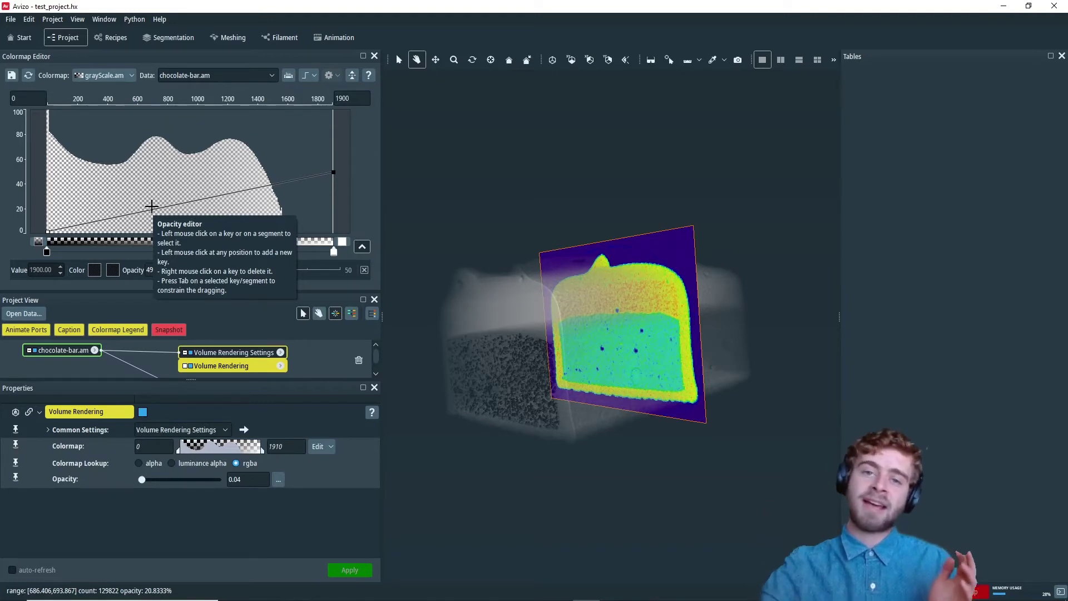
{"action": "left_click", "coordinate": [121, 186]}
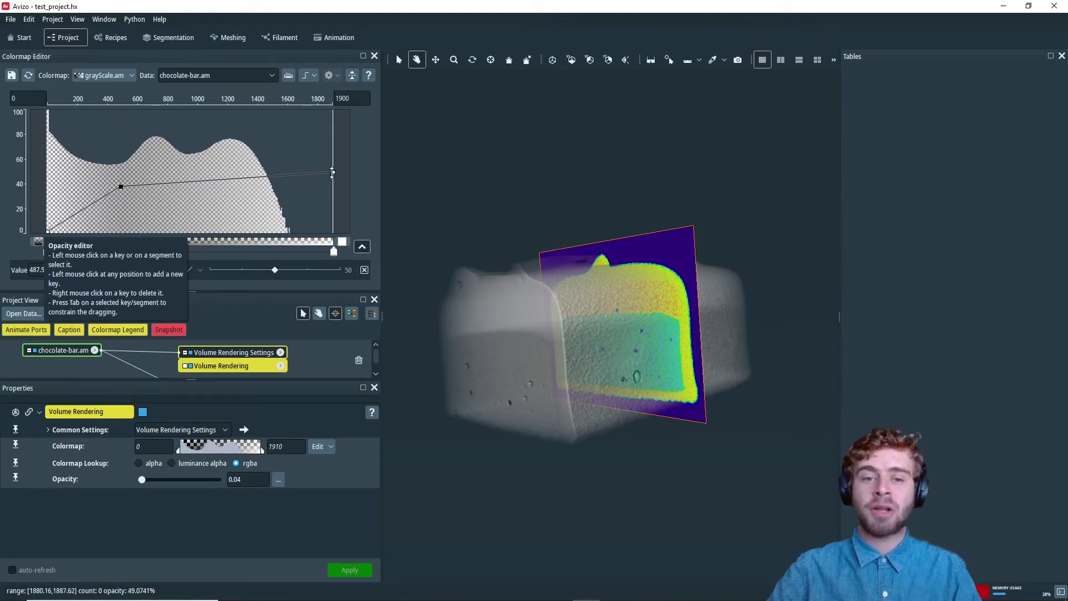
Step: Try the High Pass and Band Pass opacity presets, and finish with the Ramp Up preset
{"action": "left_click", "coordinate": [314, 76]}
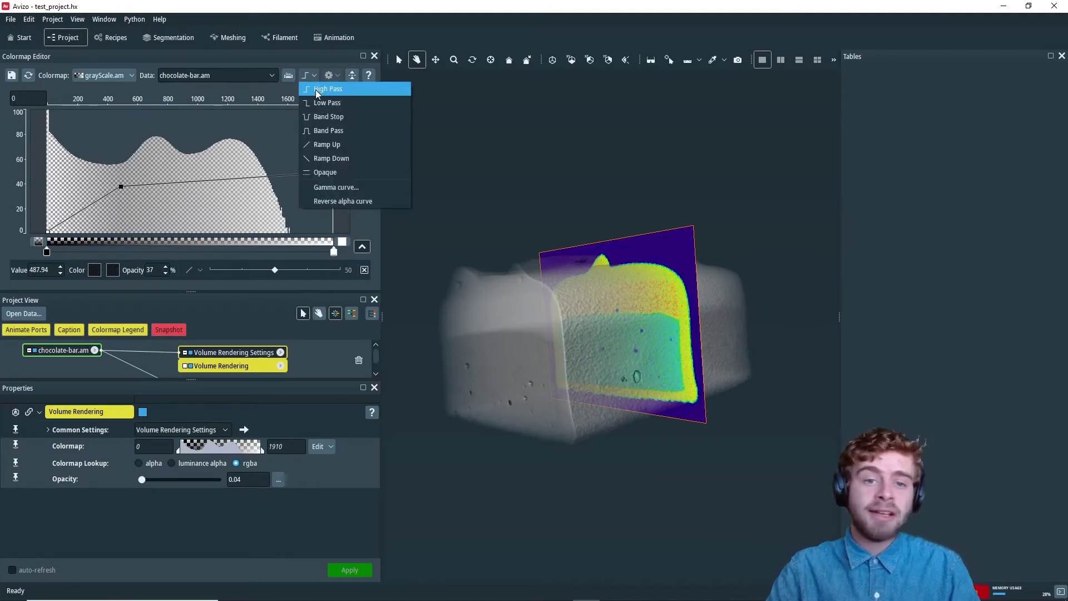
{"action": "left_click", "coordinate": [319, 90]}
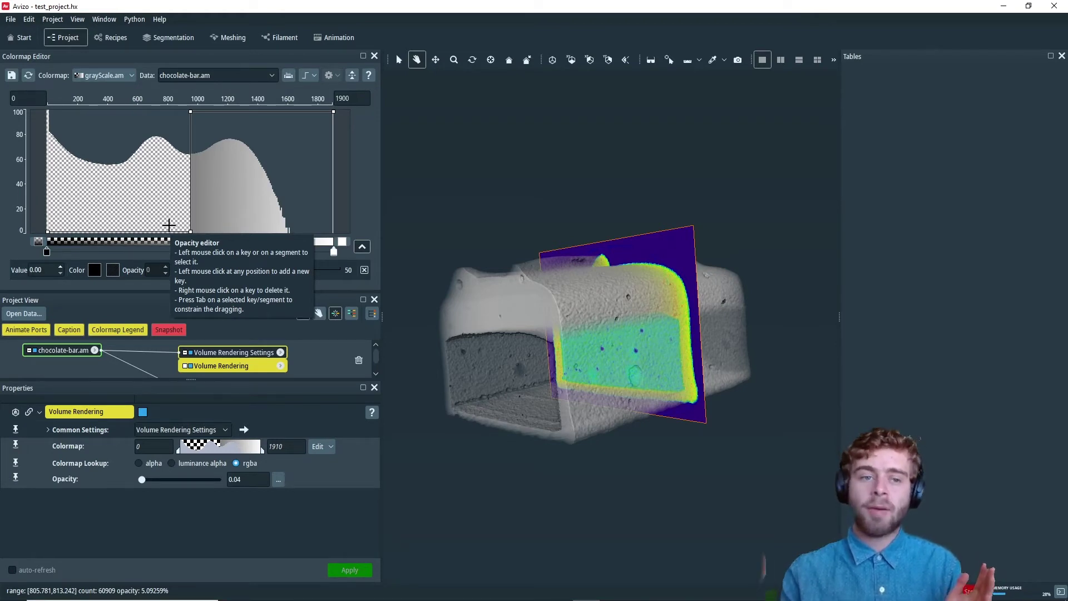
{"action": "left_click", "coordinate": [309, 75]}
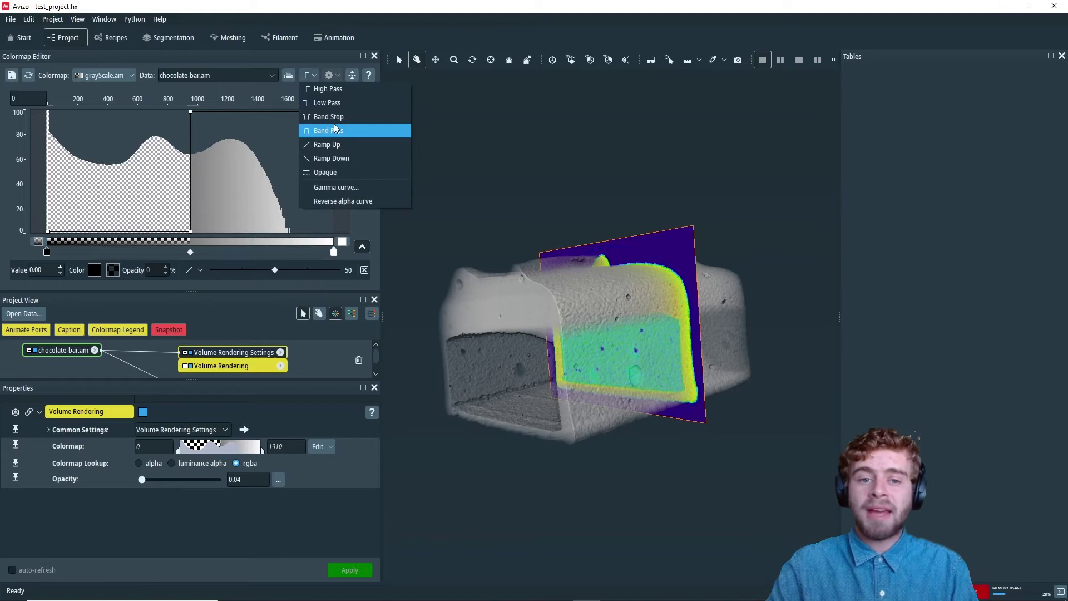
{"action": "left_click", "coordinate": [333, 125]}
{"action": "left_click", "coordinate": [311, 75]}
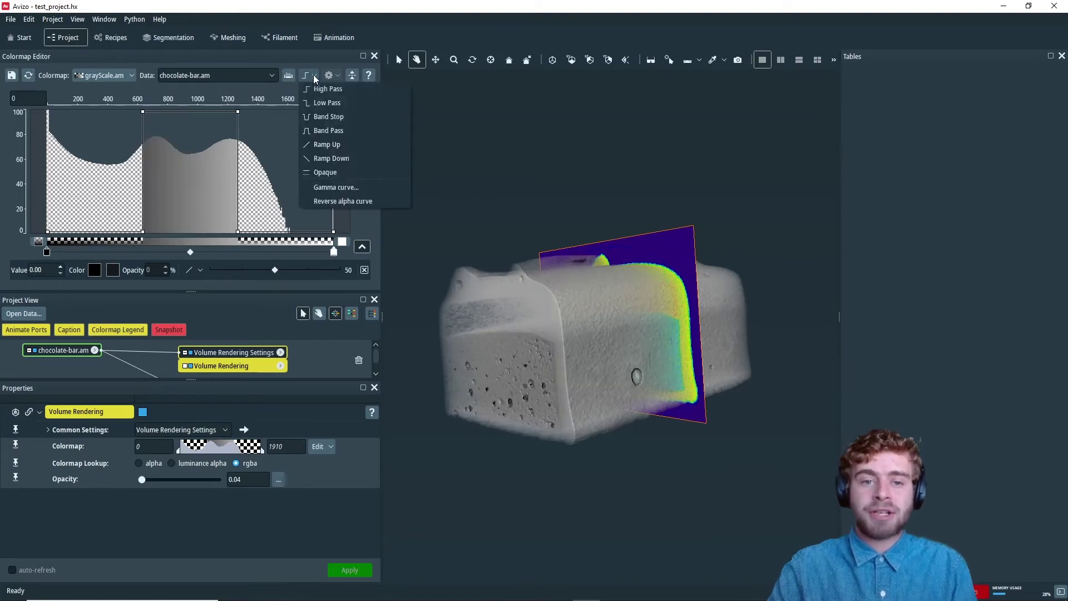
{"action": "left_click", "coordinate": [314, 144]}
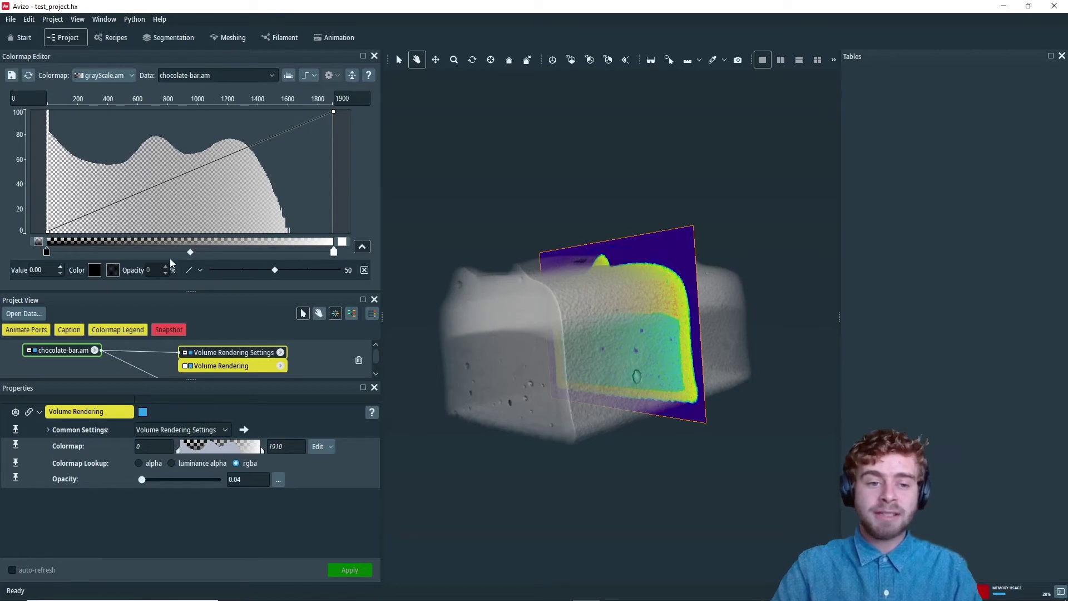
Step: Add a color key at about 917 on the colormap and color it bright green from the custom colors
{"action": "left_click", "coordinate": [363, 249]}
{"action": "left_click", "coordinate": [363, 248]}
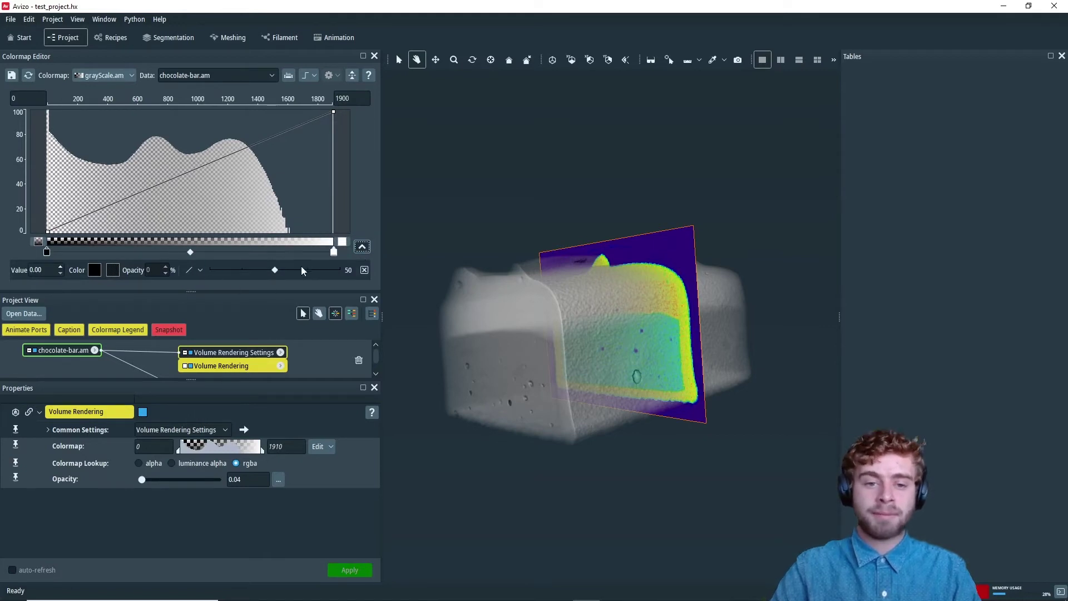
{"action": "left_click", "coordinate": [185, 252]}
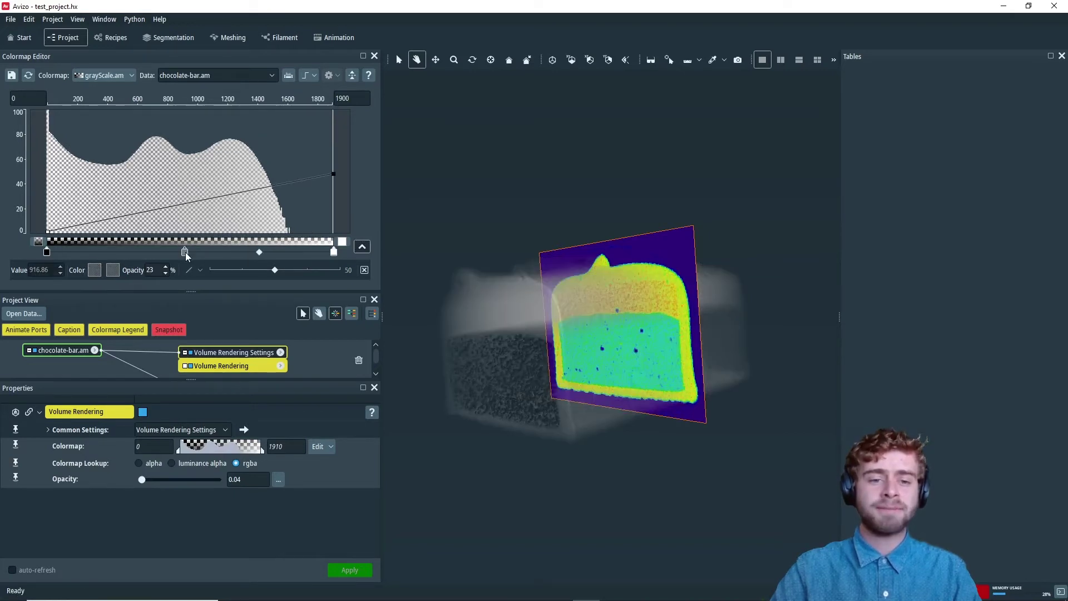
{"action": "left_click", "coordinate": [95, 269]}
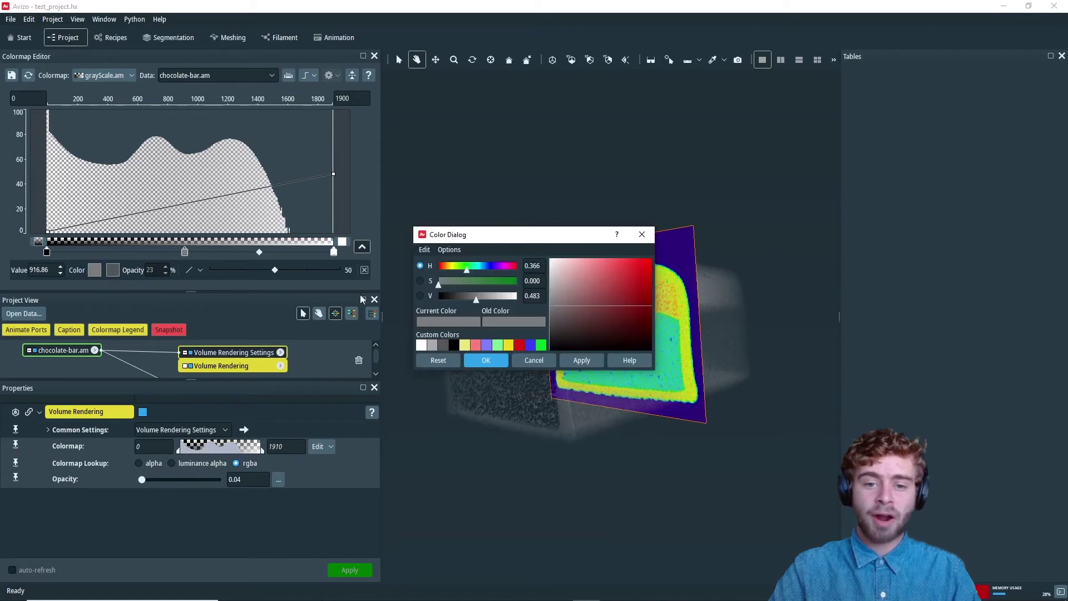
{"action": "left_click", "coordinate": [539, 345]}
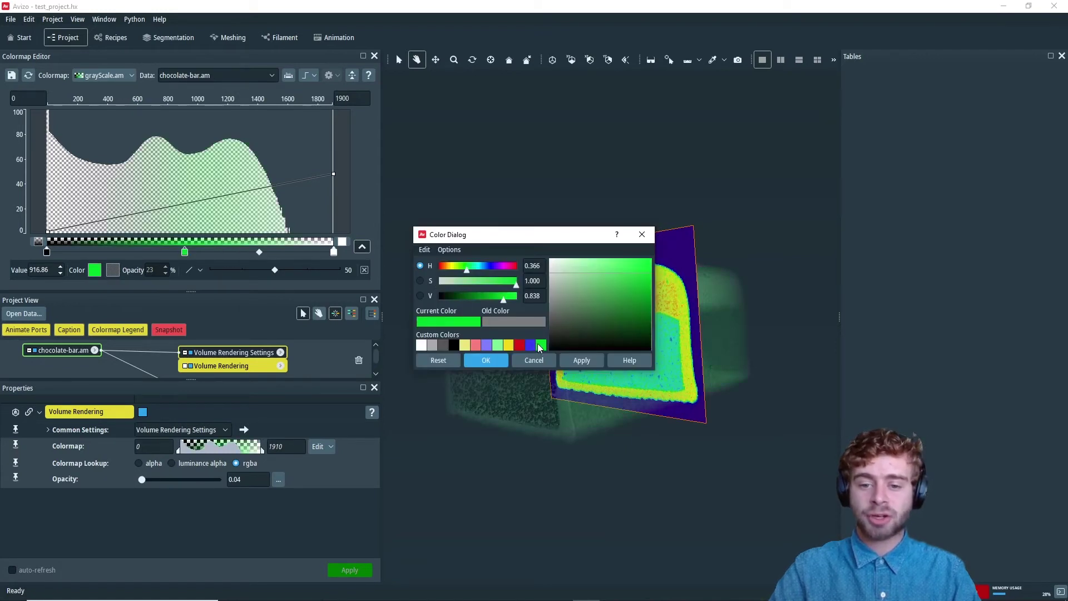
{"action": "left_click", "coordinate": [487, 360]}
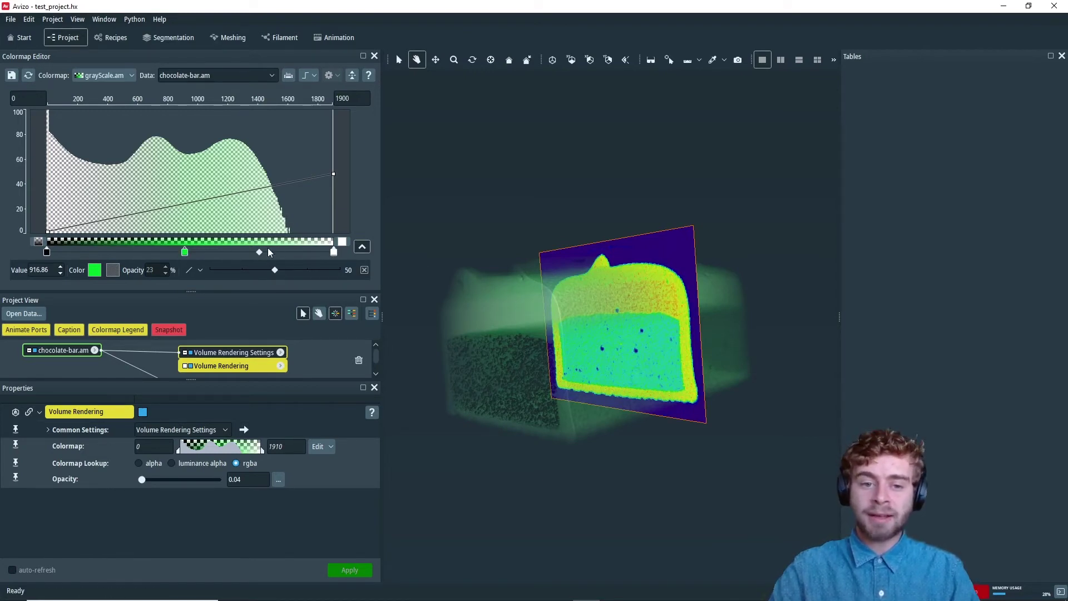
Step: Shift the midpoint of the green-to-white transition down to about 24 and back up to about 43
{"action": "left_click_drag", "start_coordinate": [256, 252], "coordinate": [250, 252]}
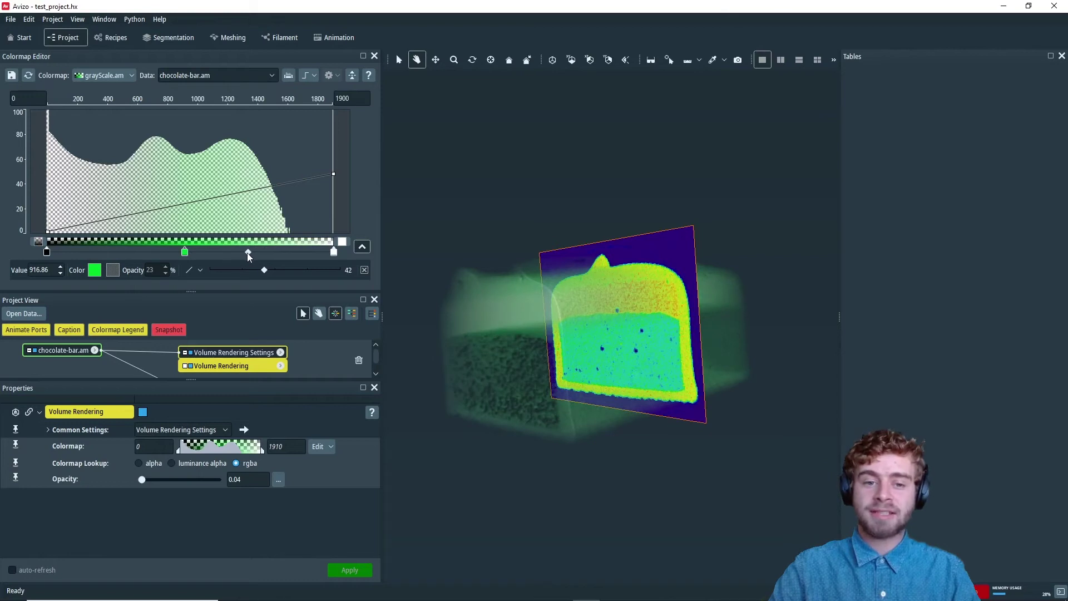
{"action": "left_click", "coordinate": [251, 269]}
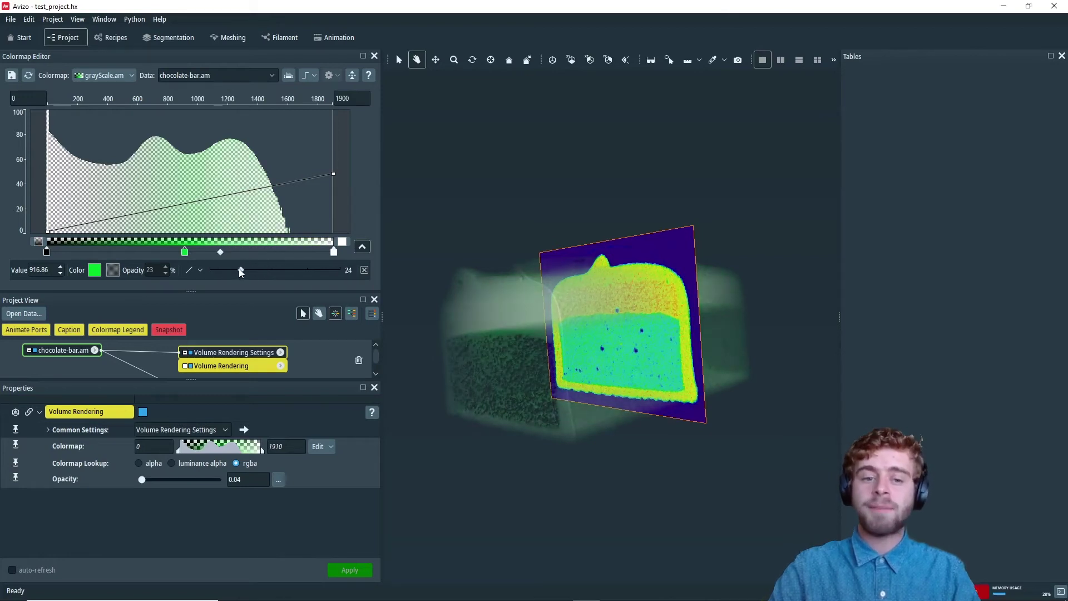
{"action": "left_click", "coordinate": [238, 269]}
{"action": "left_click_drag", "start_coordinate": [236, 268], "coordinate": [268, 262]}
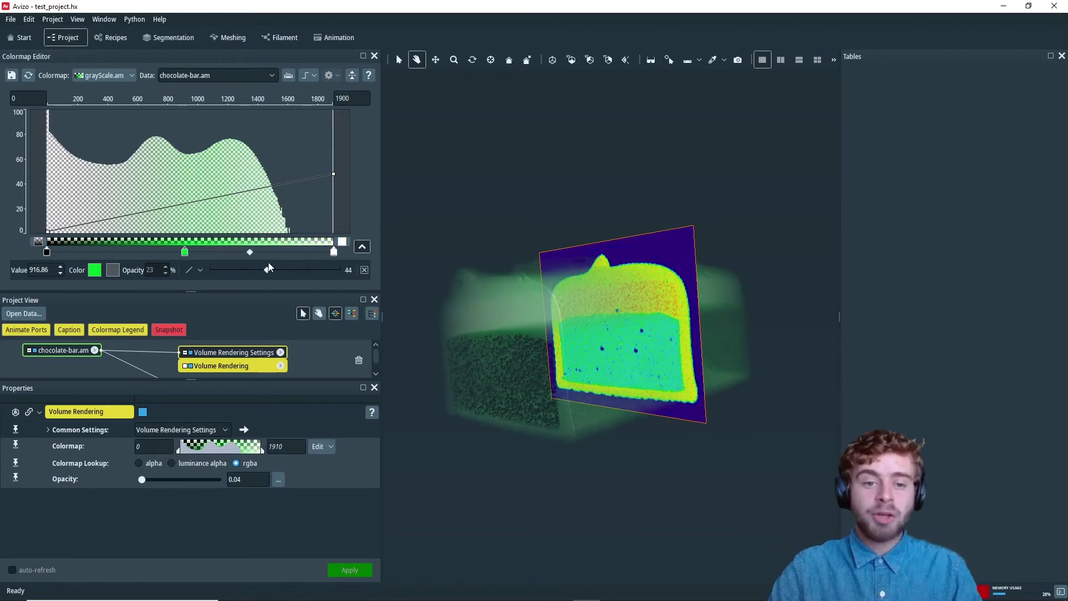
Step: Try Constant interpolation on the green key, change it to Step, and make the key's second color red
{"action": "left_click", "coordinate": [198, 269]}
{"action": "left_click", "coordinate": [205, 301]}
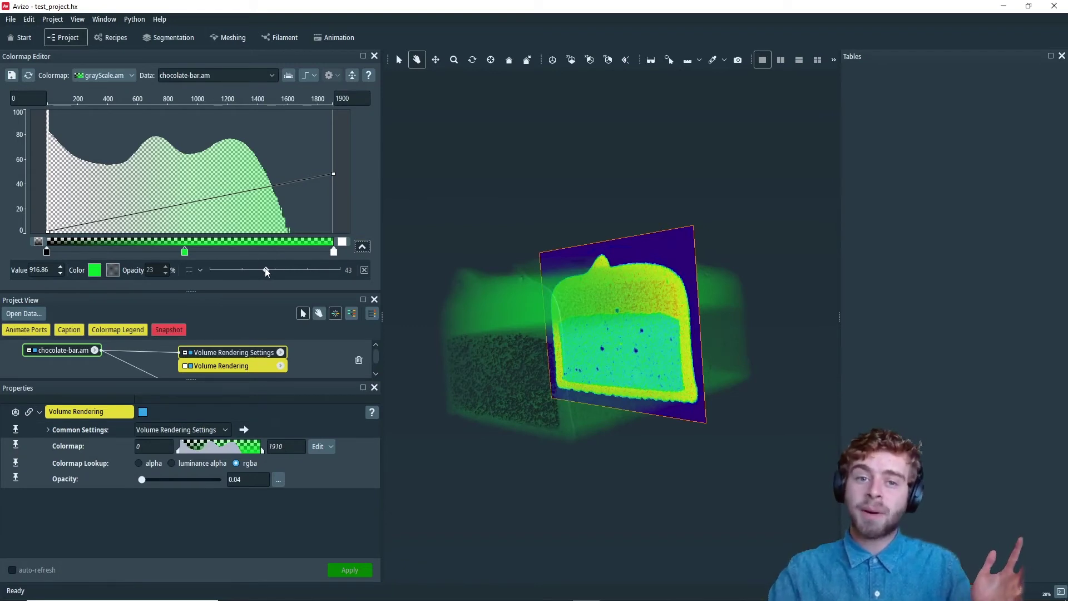
{"action": "left_click", "coordinate": [195, 270]}
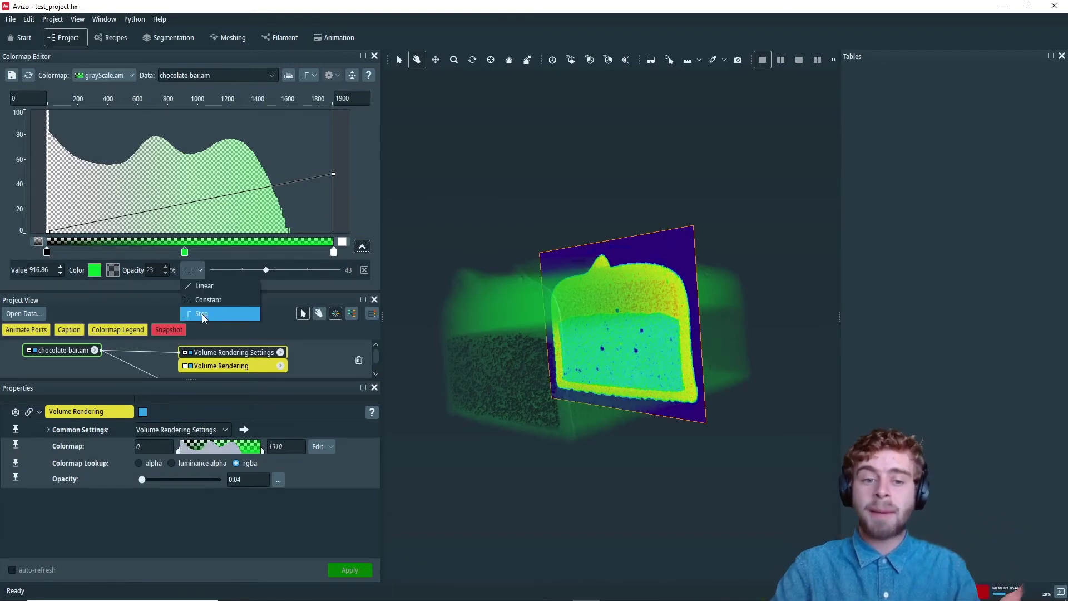
{"action": "left_click", "coordinate": [202, 314]}
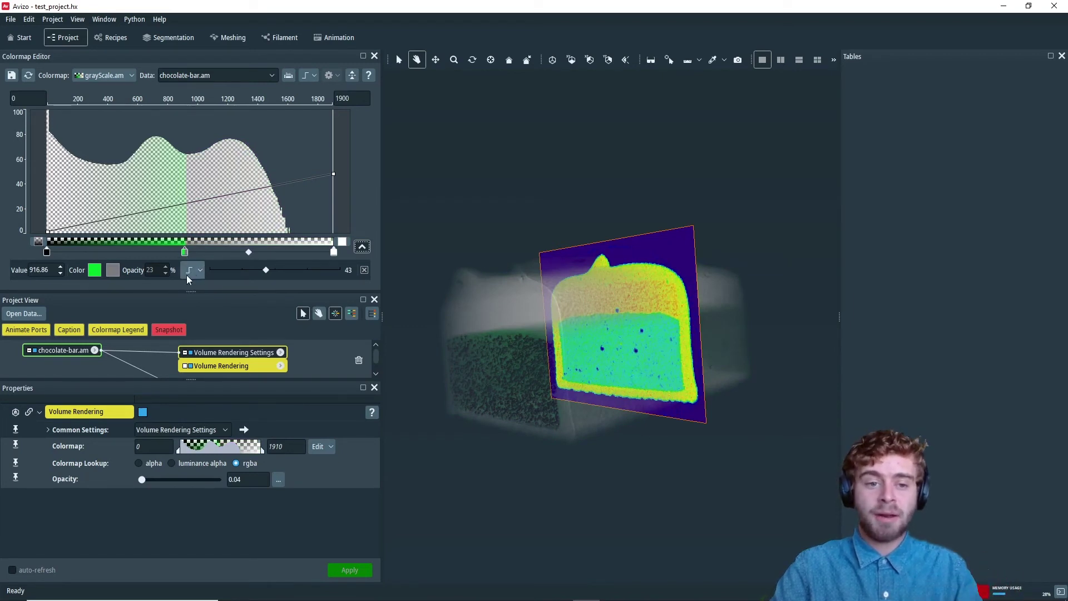
{"action": "left_click", "coordinate": [113, 270]}
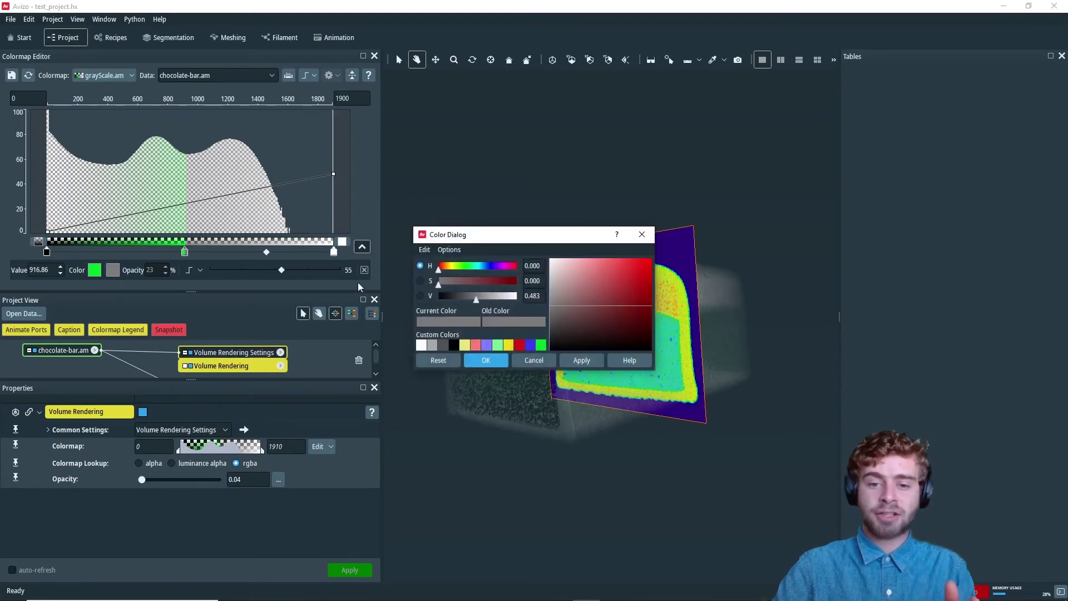
{"action": "left_click", "coordinate": [519, 346]}
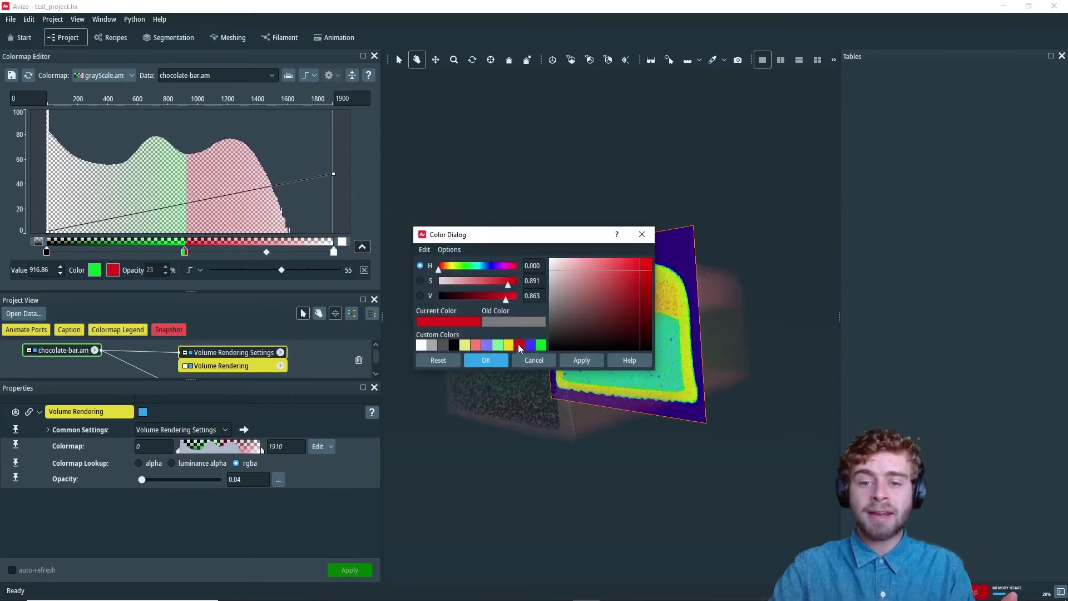
{"action": "left_click", "coordinate": [486, 362]}
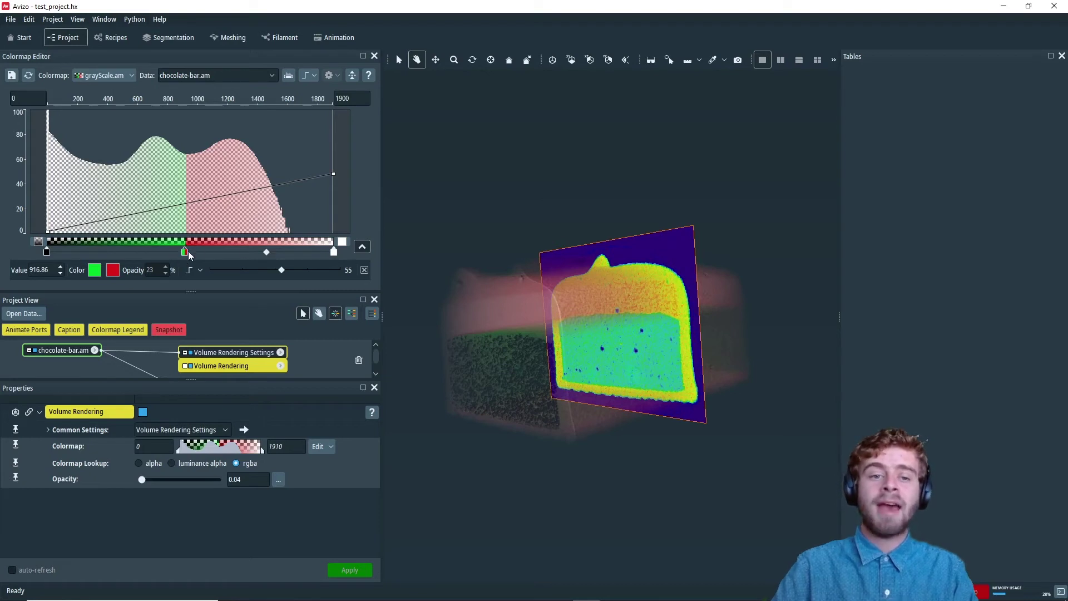
Step: Shift the midpoint of the red-to-white transition down to 0, and settle it at 40
{"action": "left_click", "coordinate": [198, 271]}
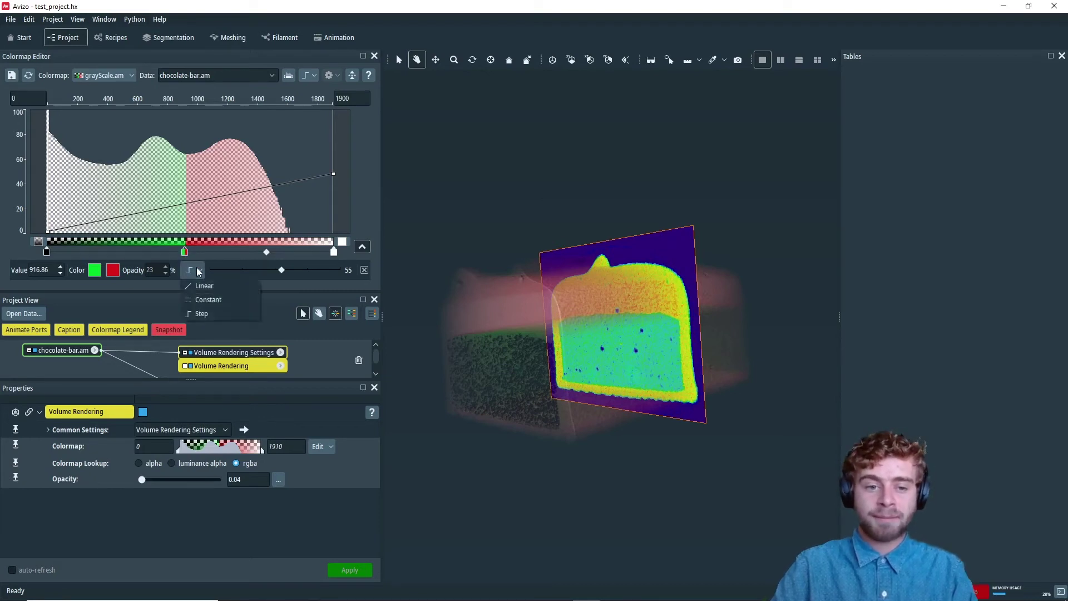
{"action": "left_click", "coordinate": [274, 270]}
{"action": "left_click_drag", "start_coordinate": [278, 271], "coordinate": [212, 270]}
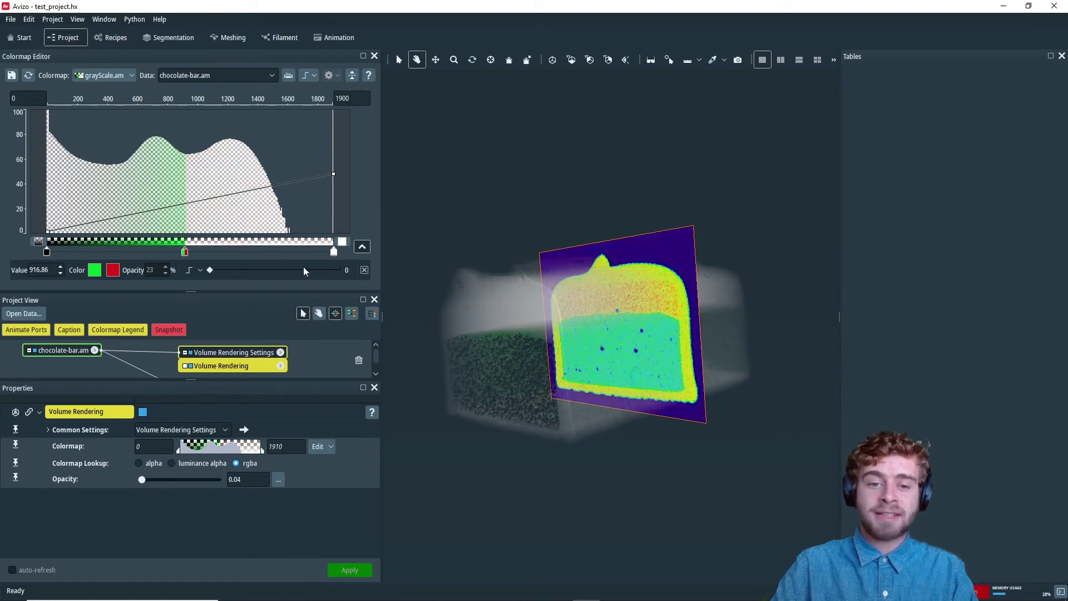
{"action": "left_click_drag", "start_coordinate": [305, 270], "coordinate": [262, 271]}
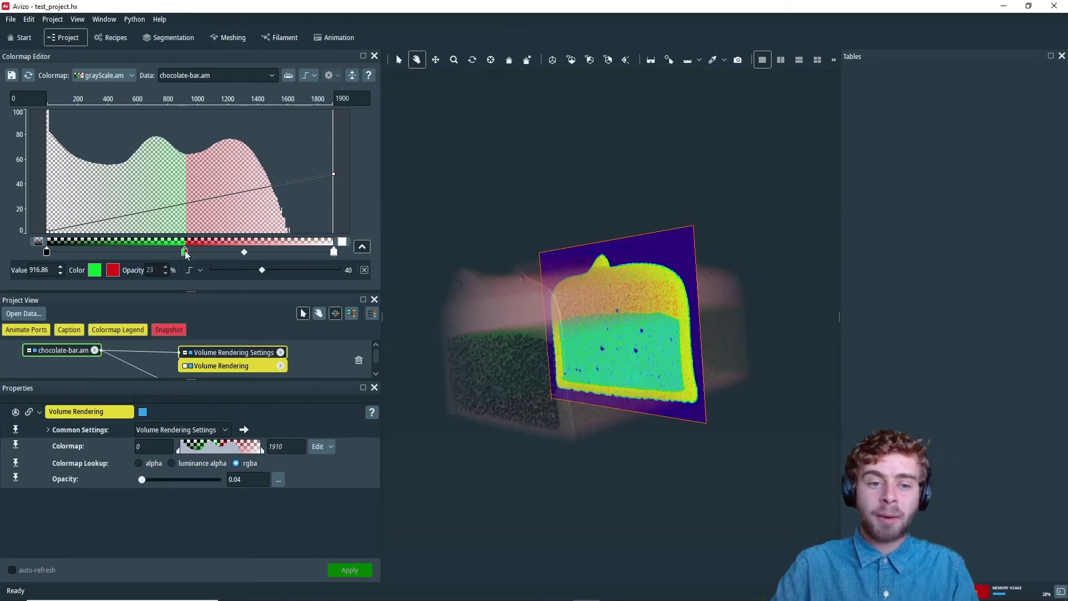
Step: Adjust the midpoint of the black-to-green transition slightly and move the green-red key to about 921
{"action": "left_click", "coordinate": [46, 252]}
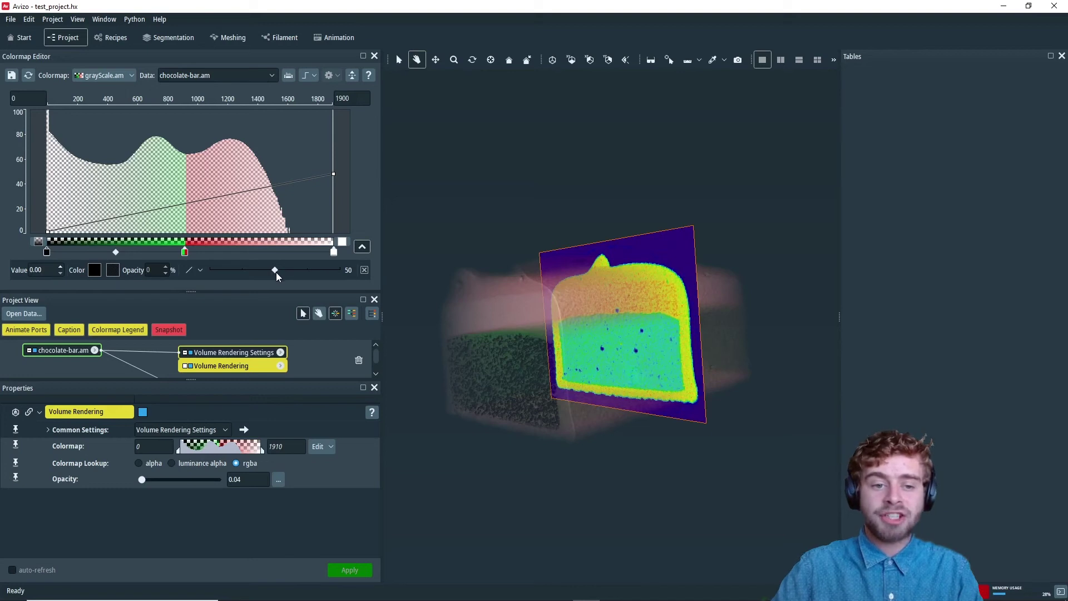
{"action": "mouse_move", "coordinate": [276, 272]}
{"action": "left_mouse_down"}
{"action": "mouse_move", "coordinate": [335, 274]}
{"action": "mouse_move", "coordinate": [212, 269]}
{"action": "mouse_move", "coordinate": [268, 270]}
{"action": "left_mouse_up"}
{"action": "left_click", "coordinate": [185, 252]}
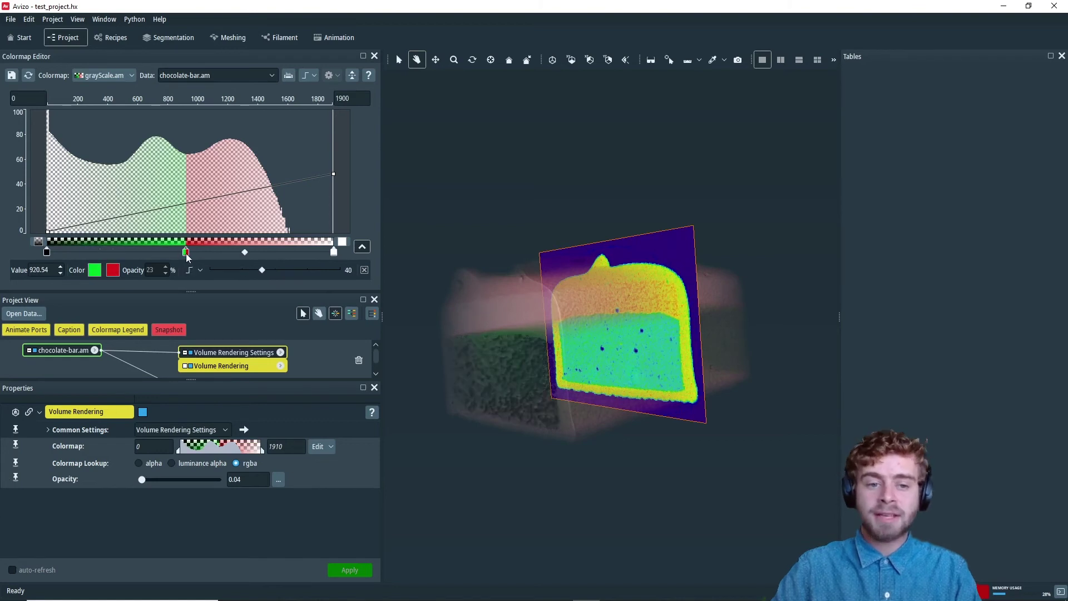
Step: Change the green key's interpolation to Linear and shift the midpoint of the green-to-white transition to 51
{"action": "left_click", "coordinate": [199, 271]}
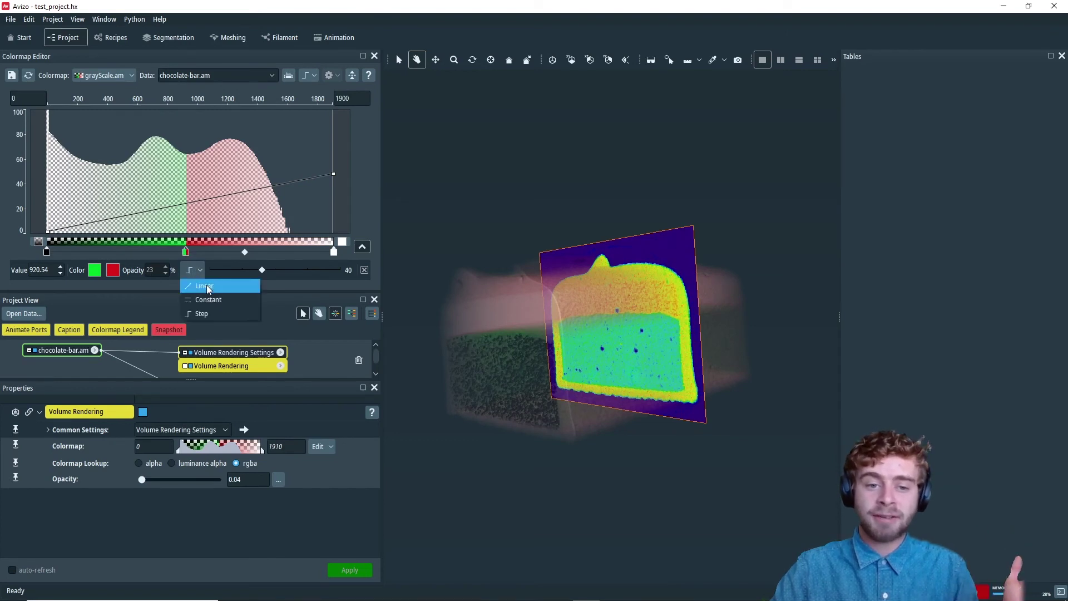
{"action": "left_click", "coordinate": [204, 285]}
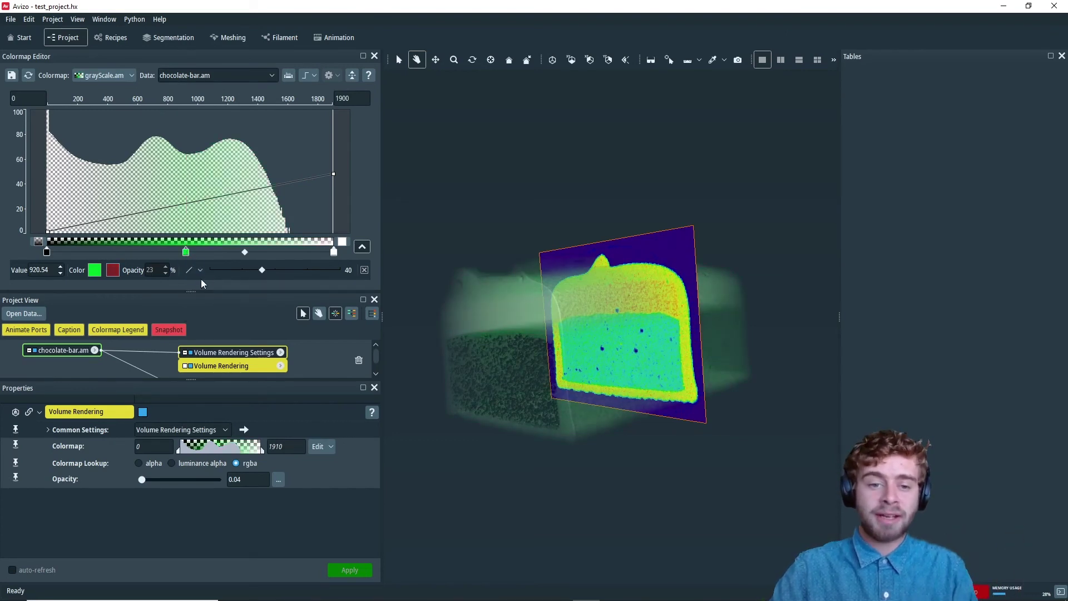
{"action": "left_click", "coordinate": [285, 273]}
{"action": "scroll", "coordinate": [285, 273], "scroll_direction": "down", "scroll_amount": 3}
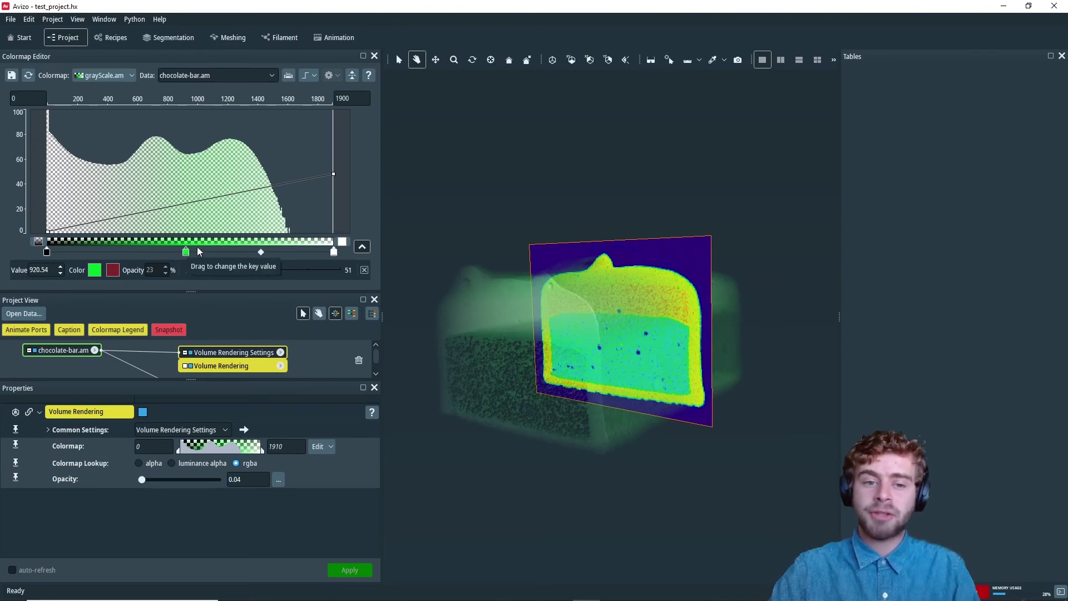
Step: Try adding an opacity curve point at about 810 with 40% opacity and a color key at about 1385, deleting each
{"action": "left_click", "coordinate": [169, 183]}
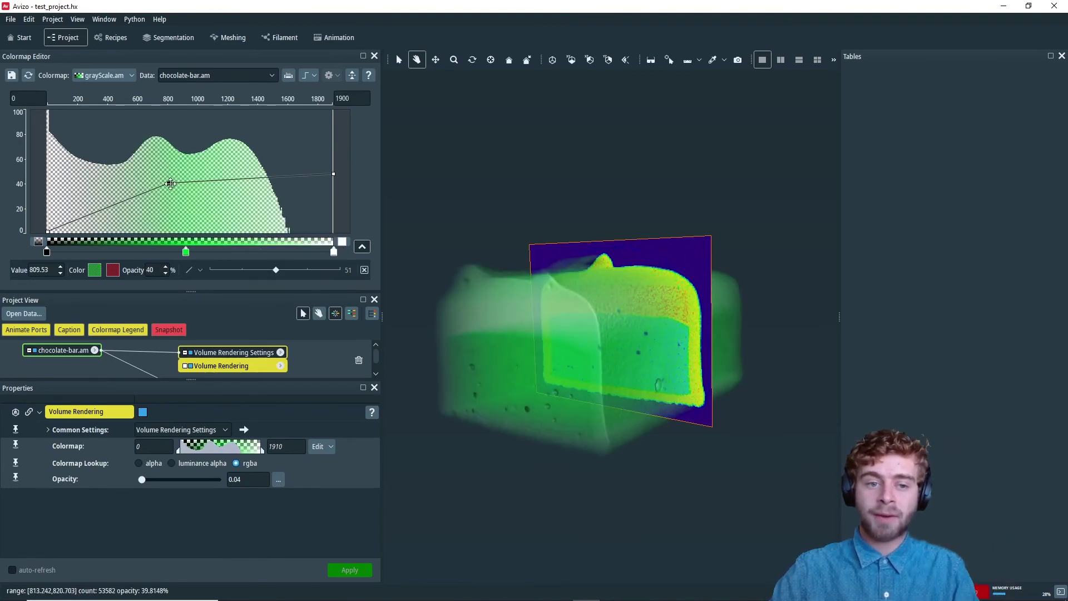
{"action": "key", "text": "Delete"}
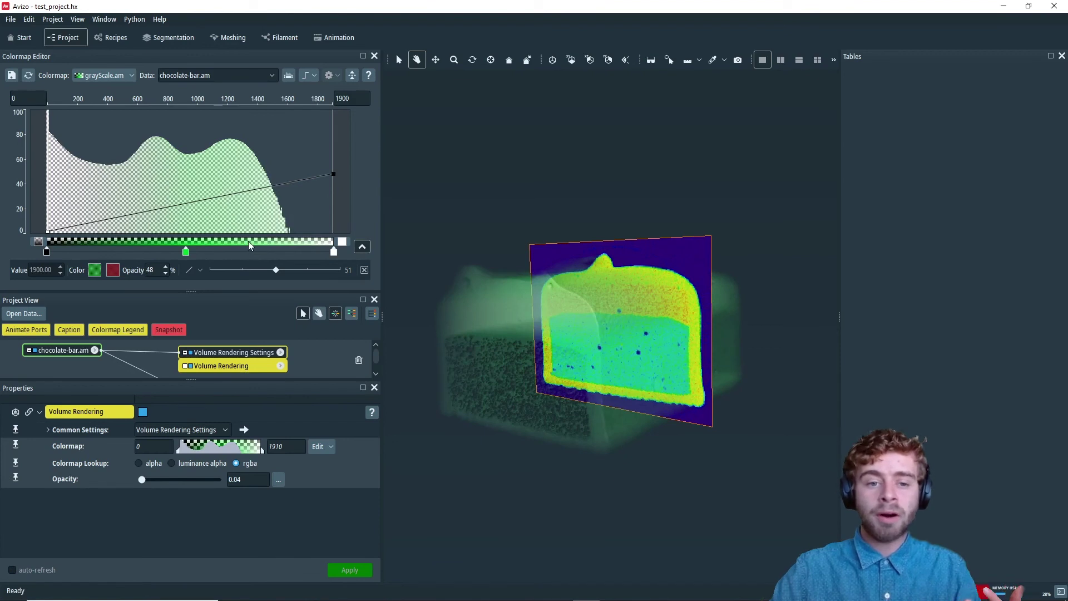
{"action": "left_click", "coordinate": [256, 252]}
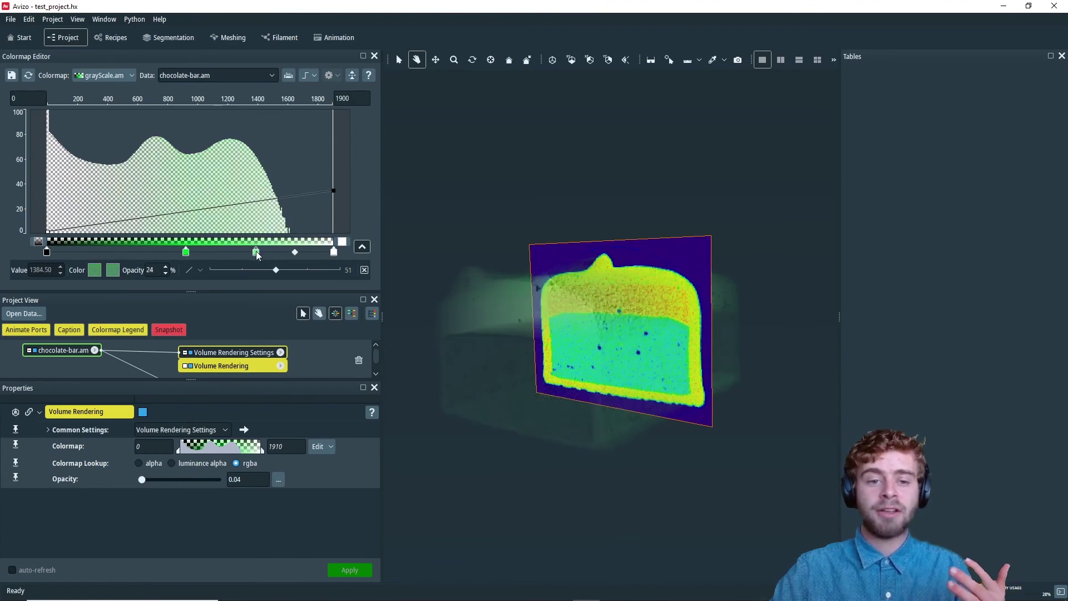
{"action": "key", "text": "Delete"}
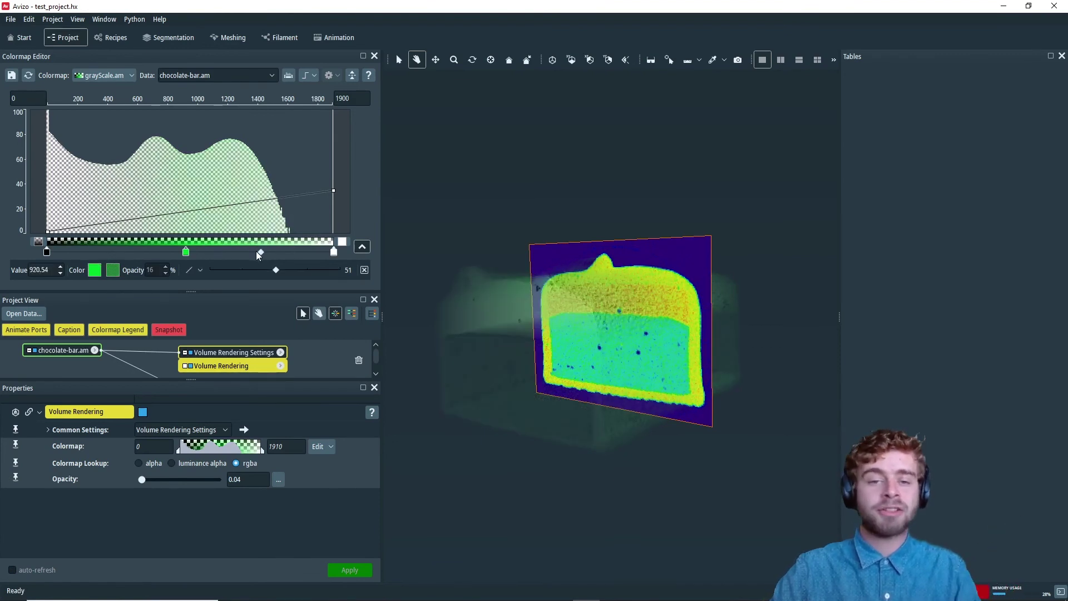
Step: Set the opacity curve's end point at 1900 to 49% and save the colormap as greenscale in the projects folder
{"action": "left_click_drag", "start_coordinate": [333, 191], "coordinate": [333, 172]}
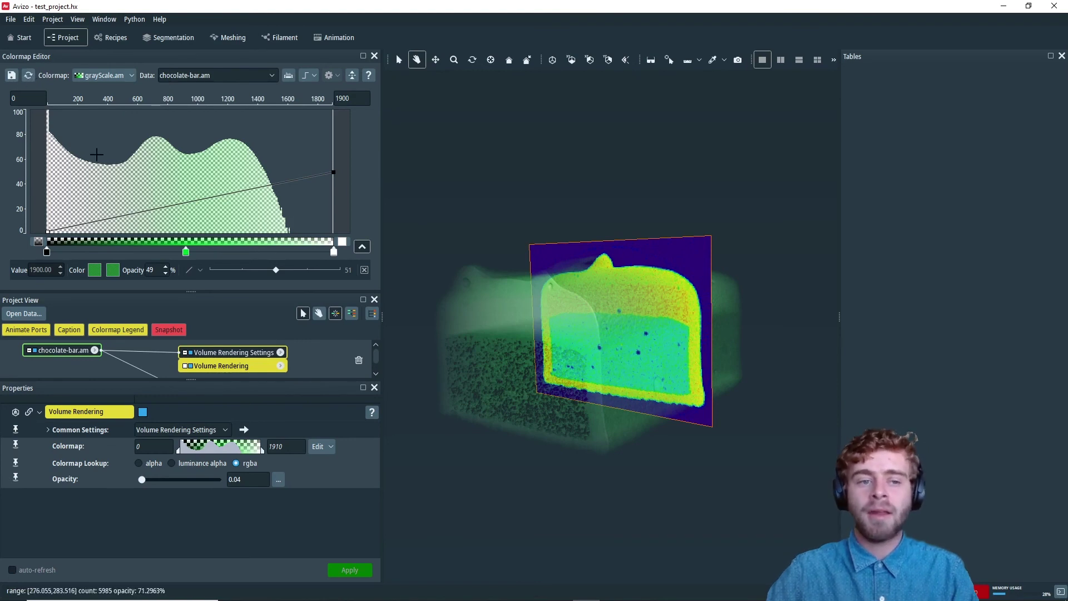
{"action": "left_click", "coordinate": [11, 74]}
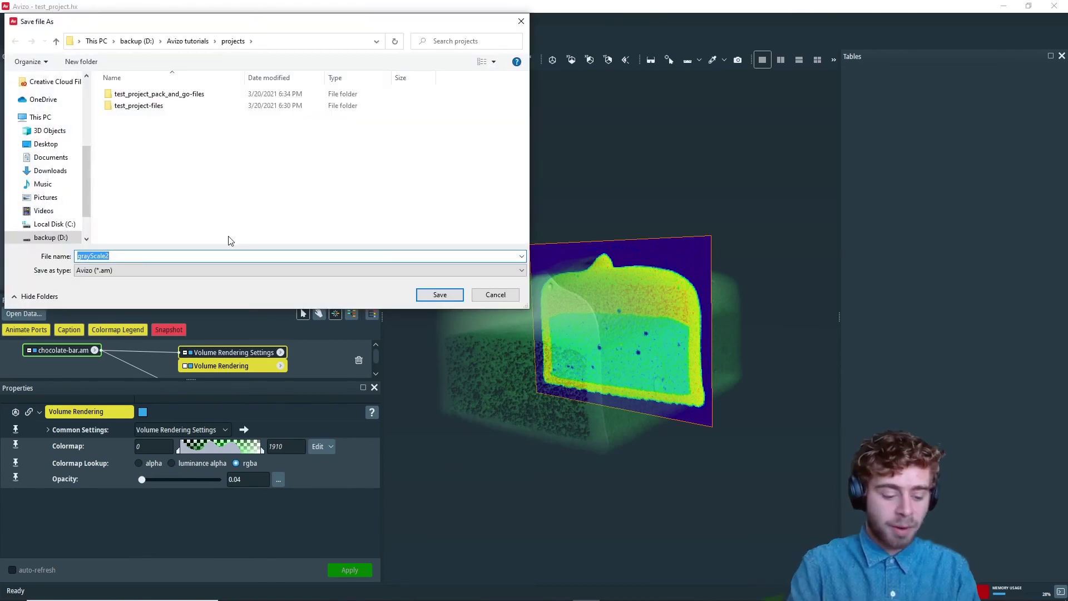
{"action": "type", "text": "greenscale"}
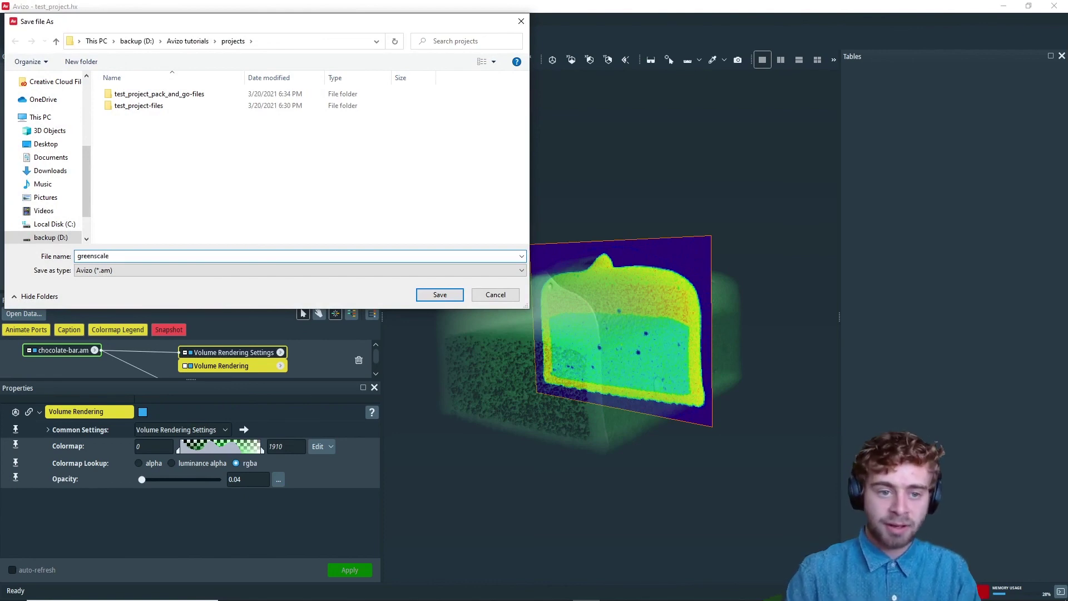
{"action": "key", "text": "Return"}
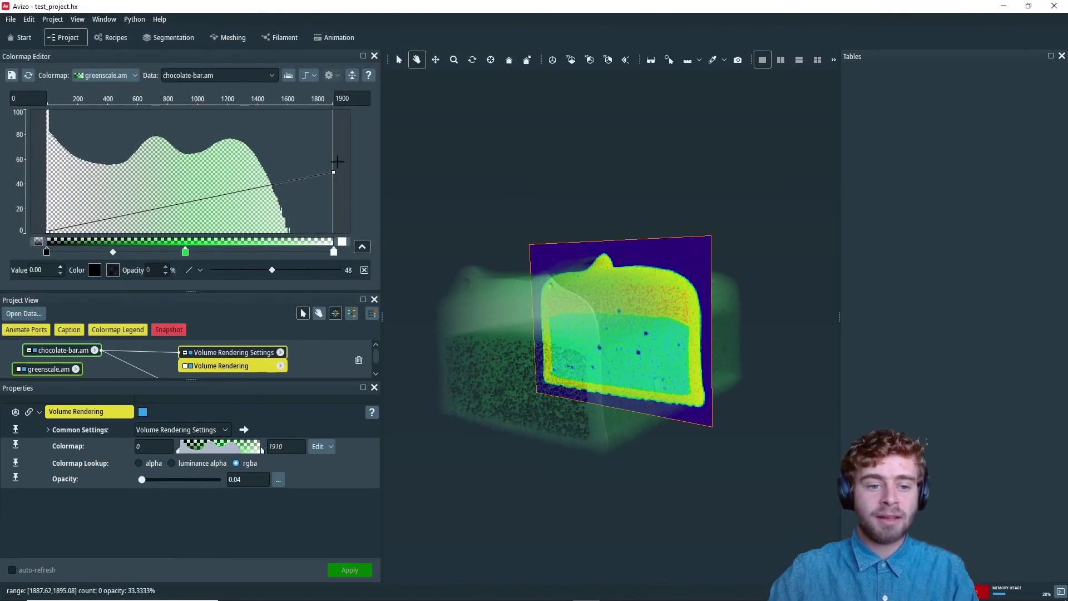
Step: Close the colormap editor and apply the greenscale.am colormap to the Ortho Slice
{"action": "left_click_drag", "start_coordinate": [52, 370], "coordinate": [73, 372]}
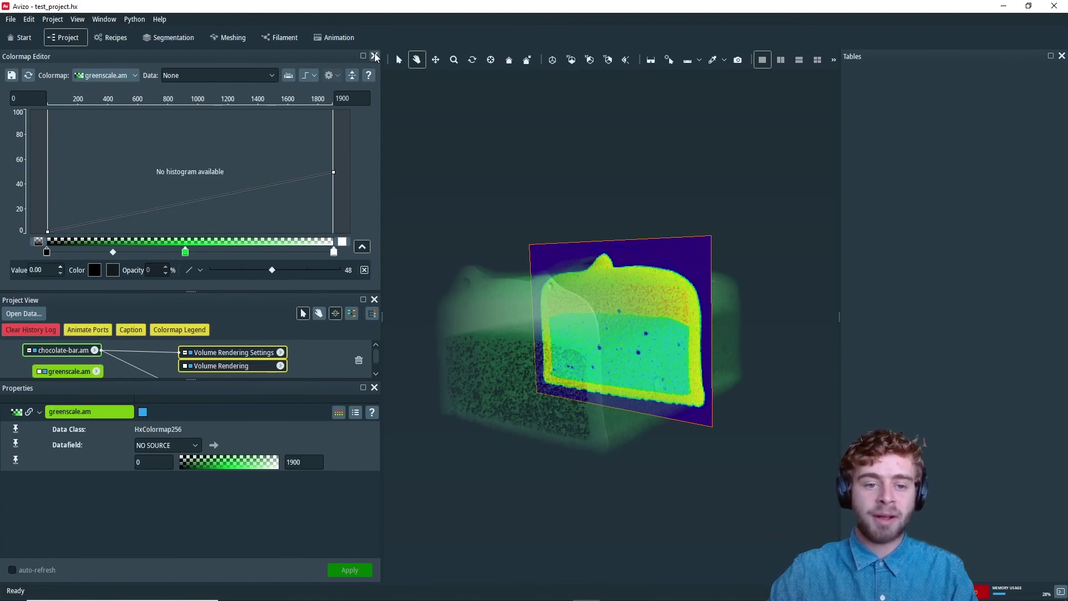
{"action": "left_click", "coordinate": [375, 56]}
{"action": "left_click", "coordinate": [241, 160]}
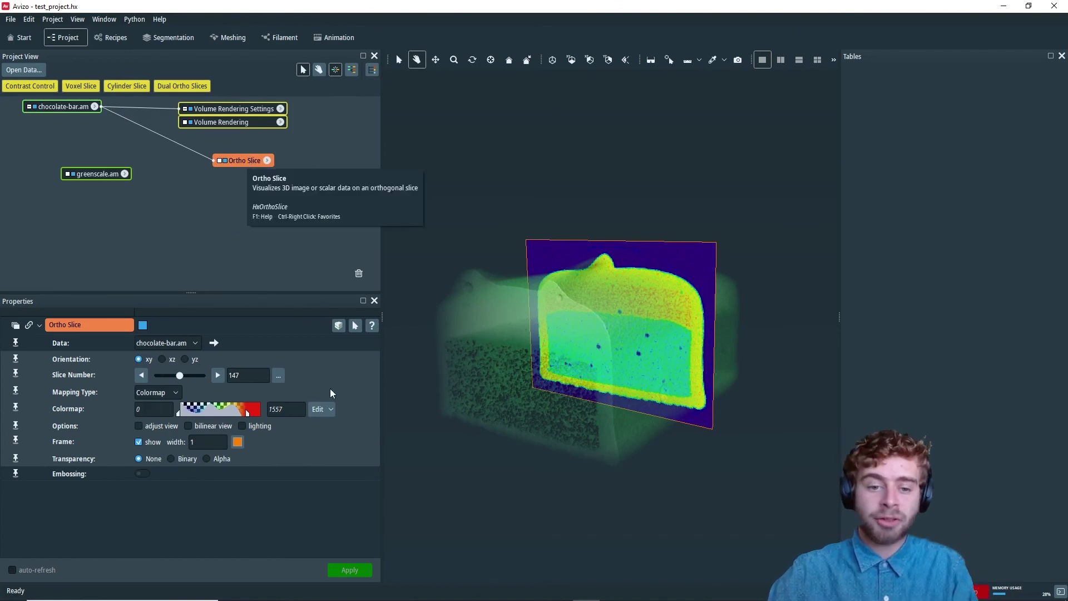
{"action": "left_click", "coordinate": [329, 409]}
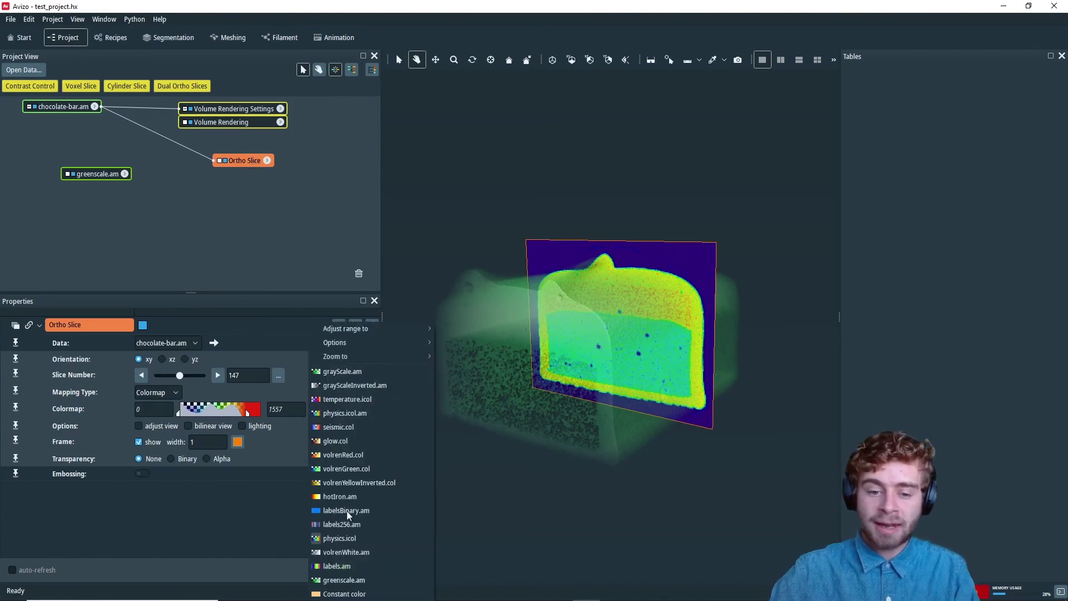
{"action": "left_click", "coordinate": [358, 581]}
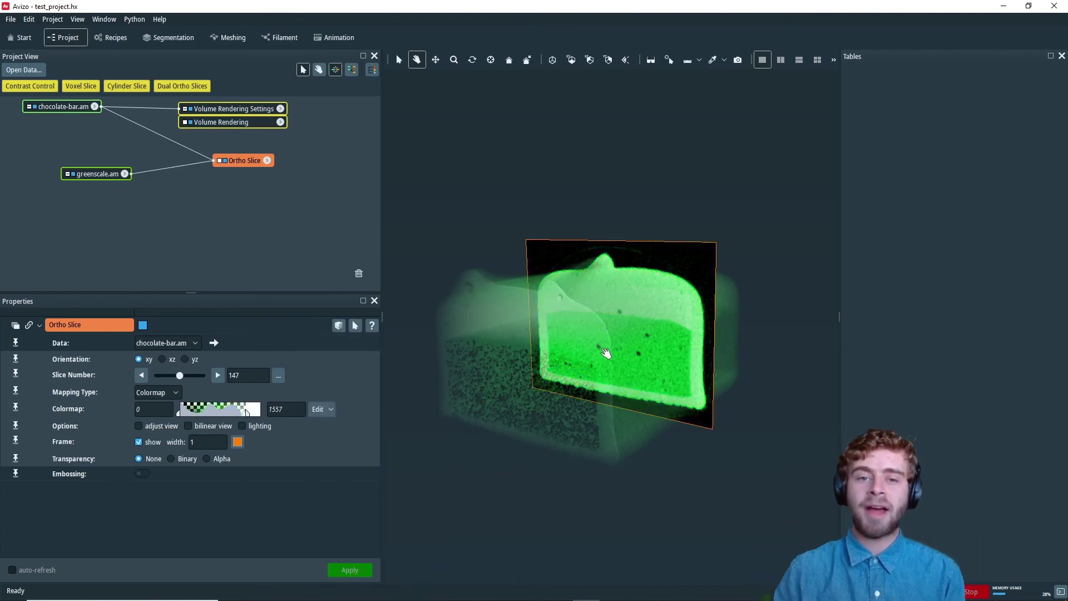